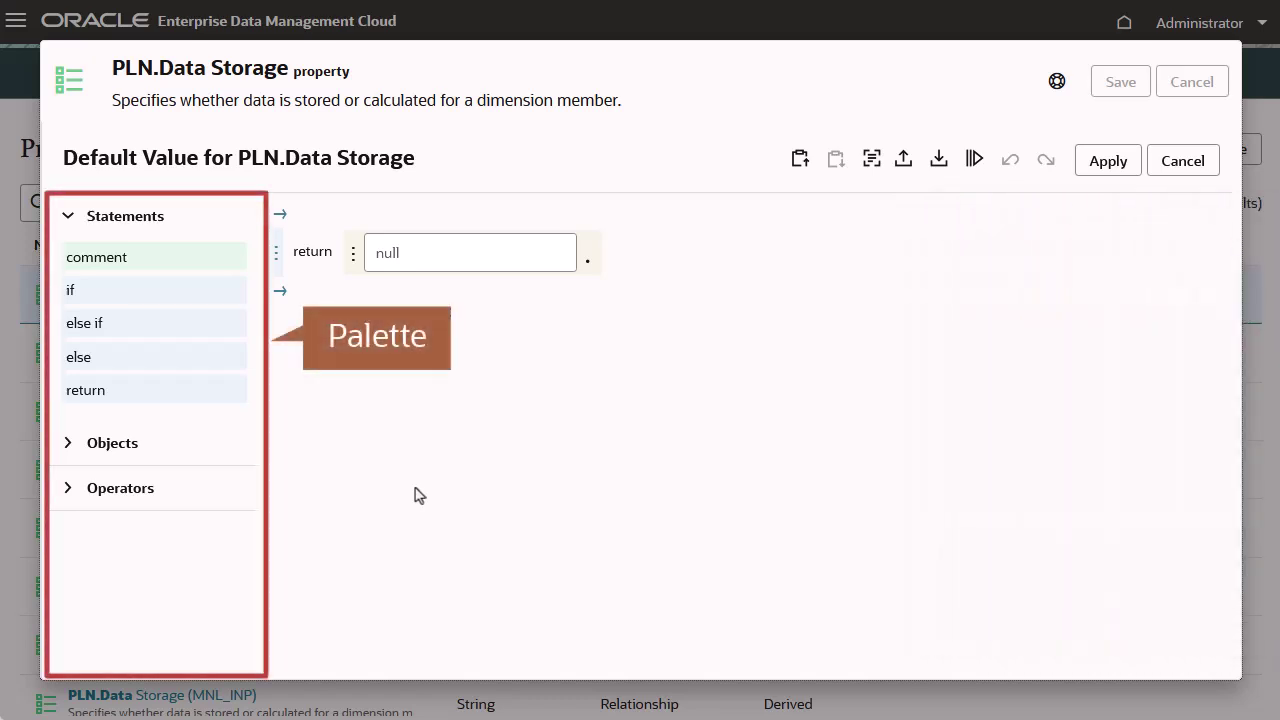
click(82, 448)
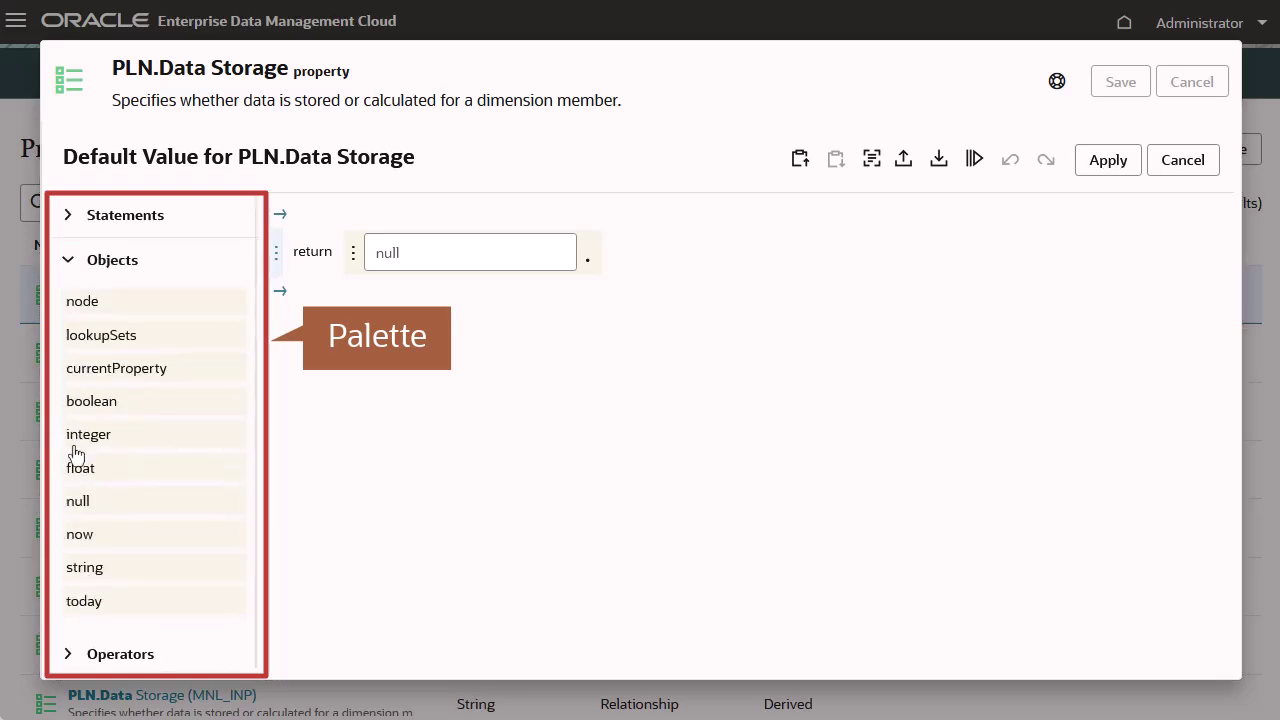
click(81, 658)
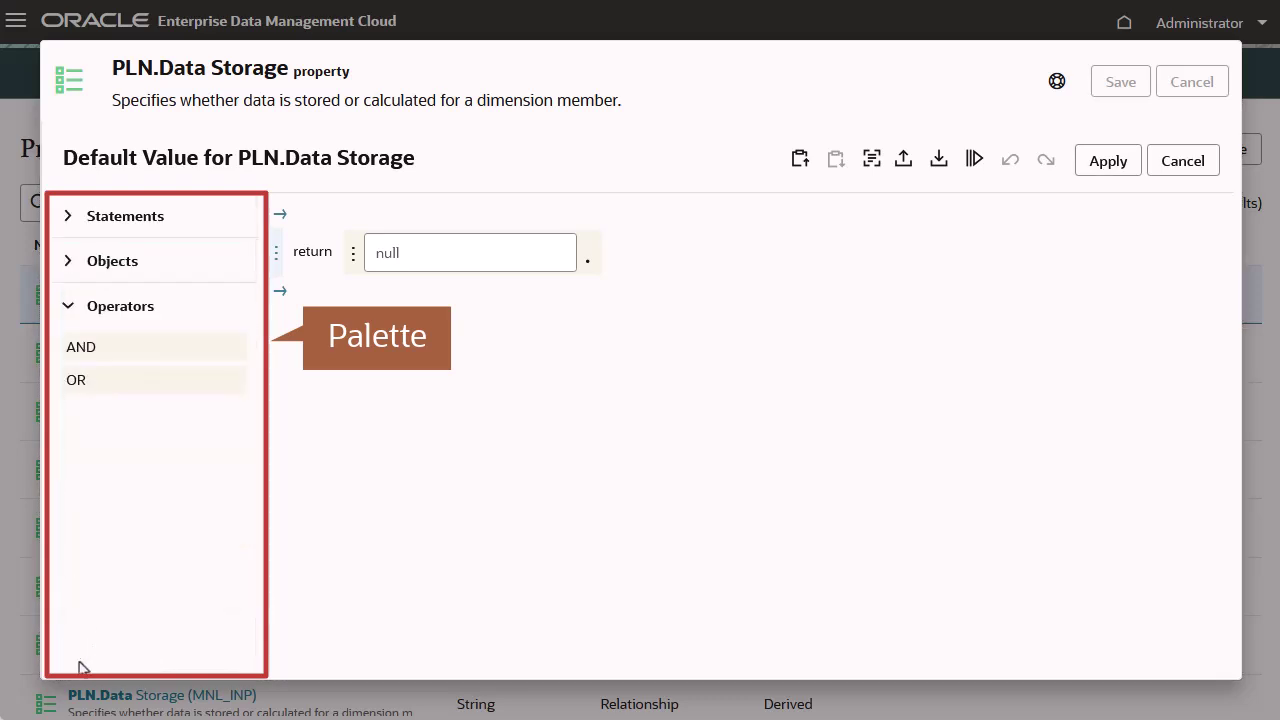
click(70, 220)
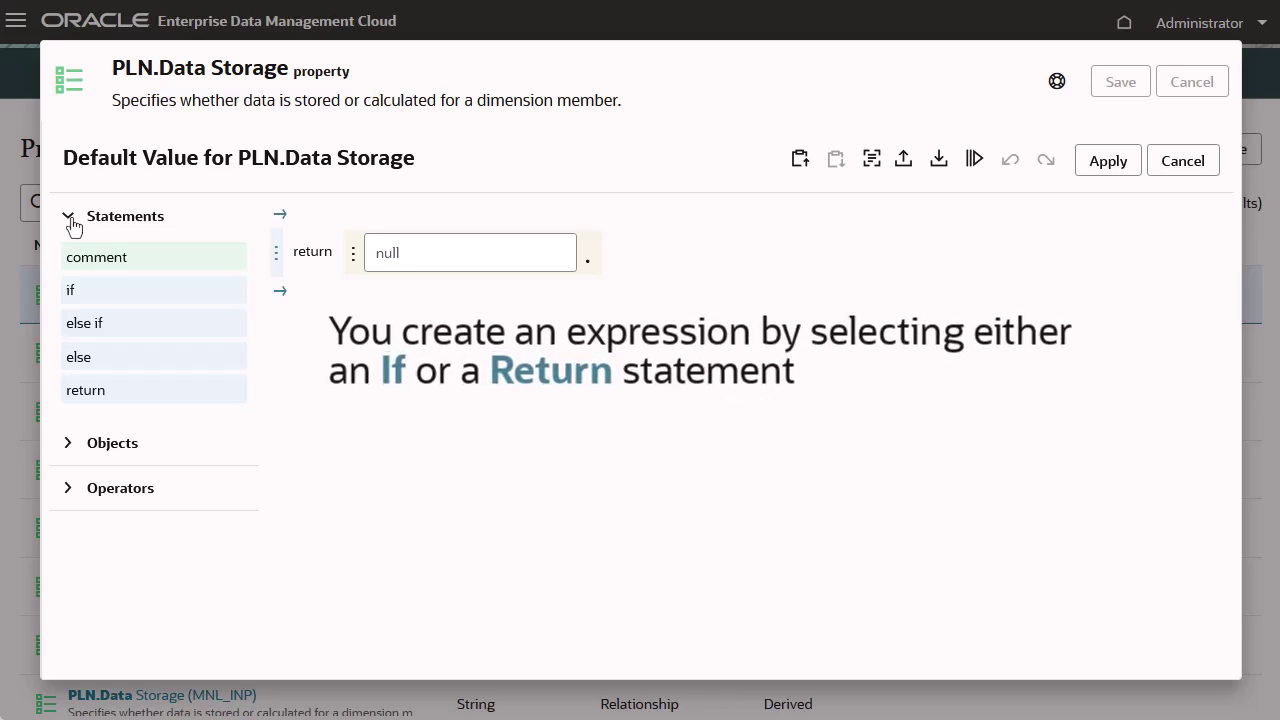
- Insert an if block at the top with a return null inside, and remove the trailing return
click(280, 216)
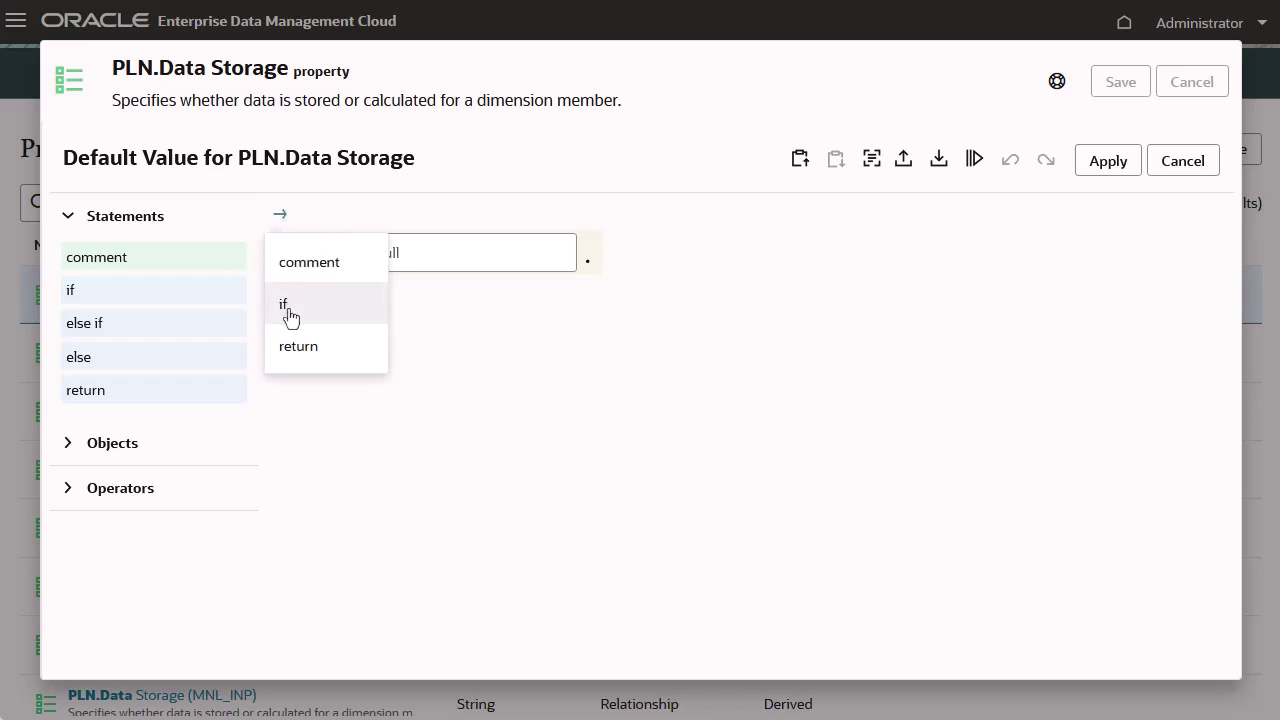
click(285, 305)
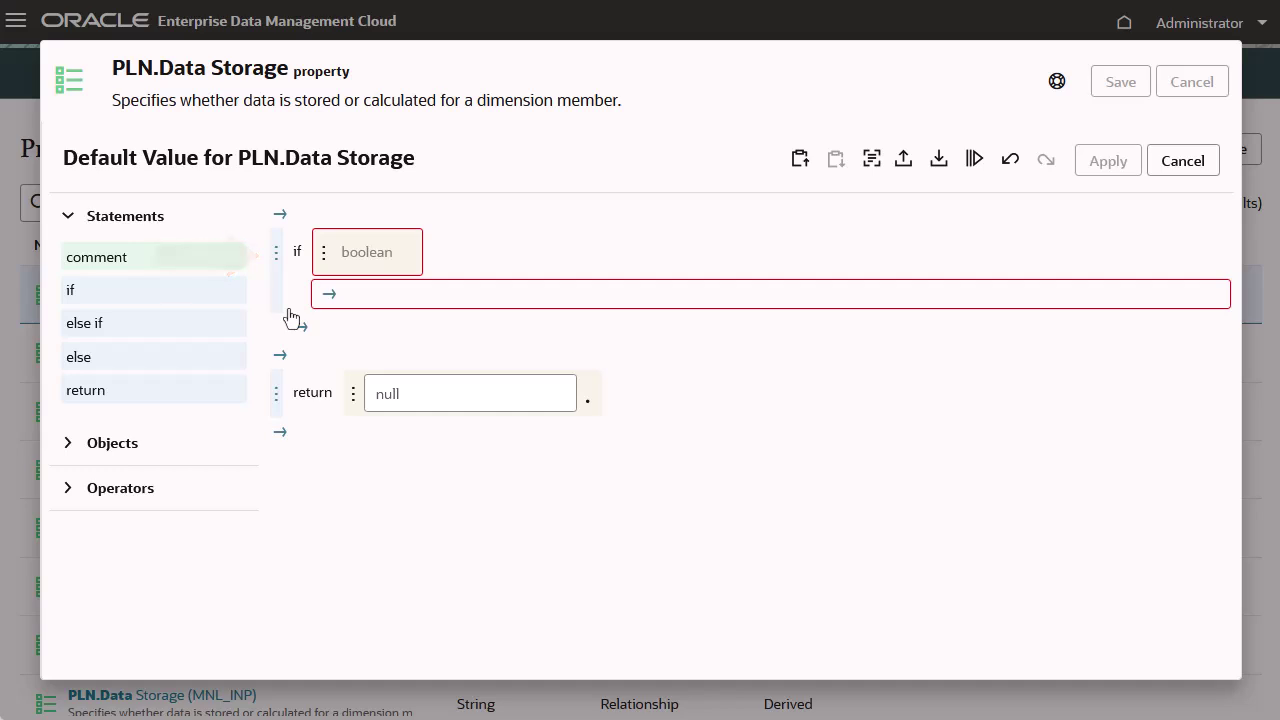
click(329, 296)
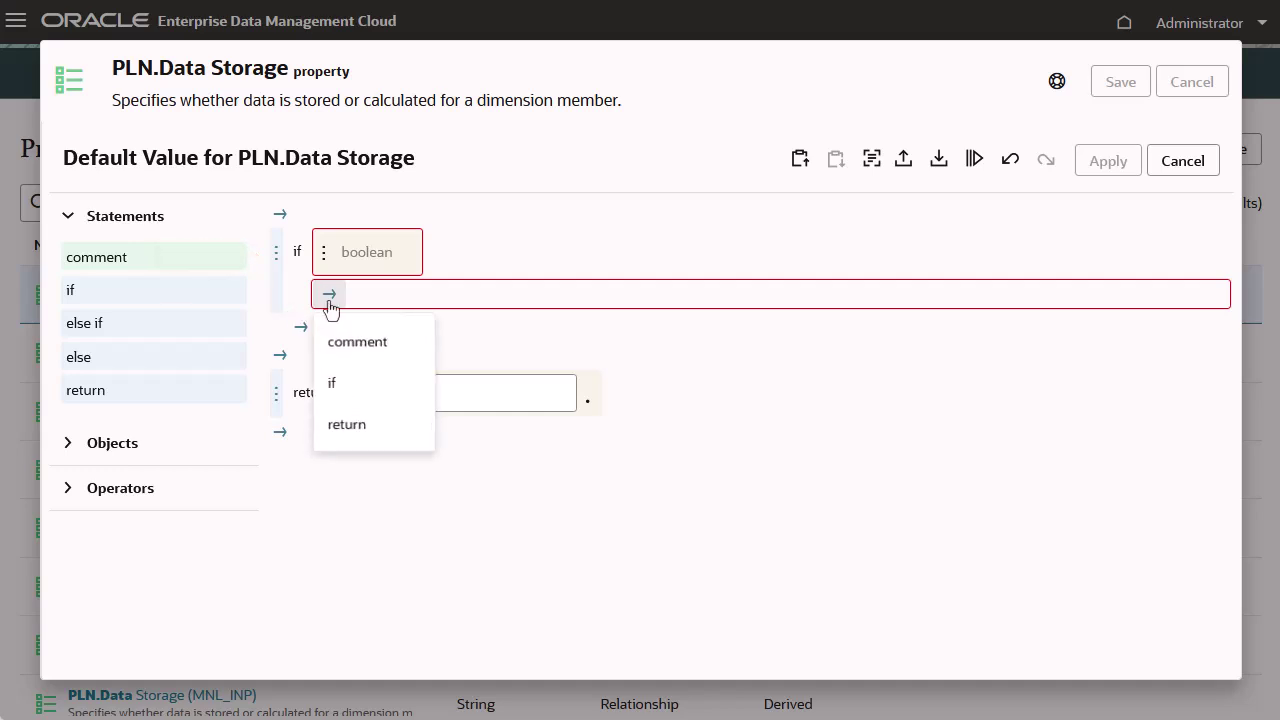
click(375, 438)
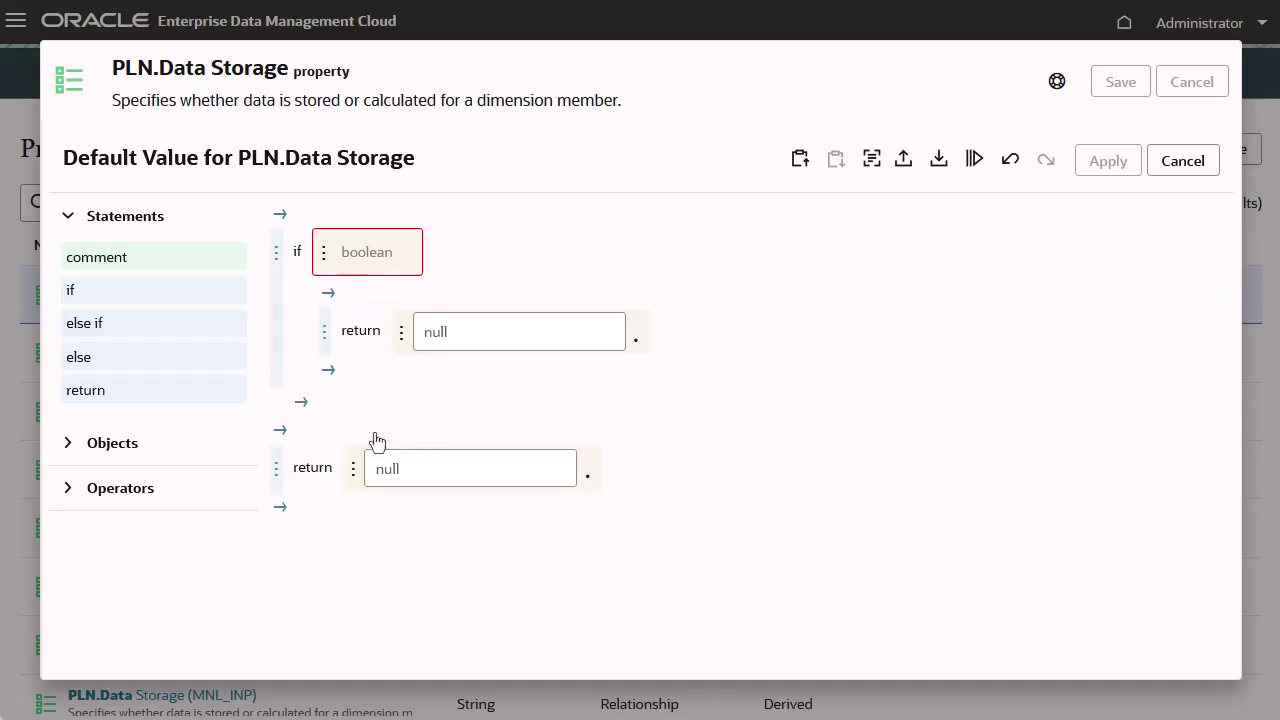
click(277, 469)
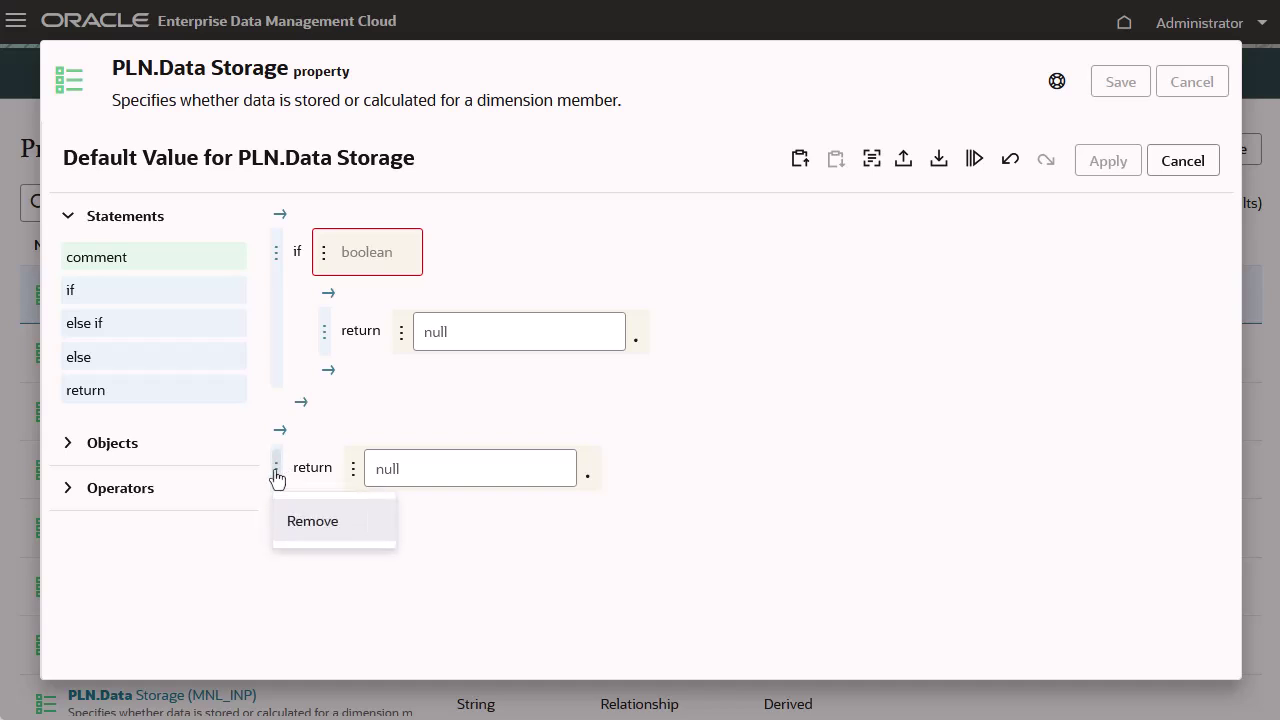
click(313, 522)
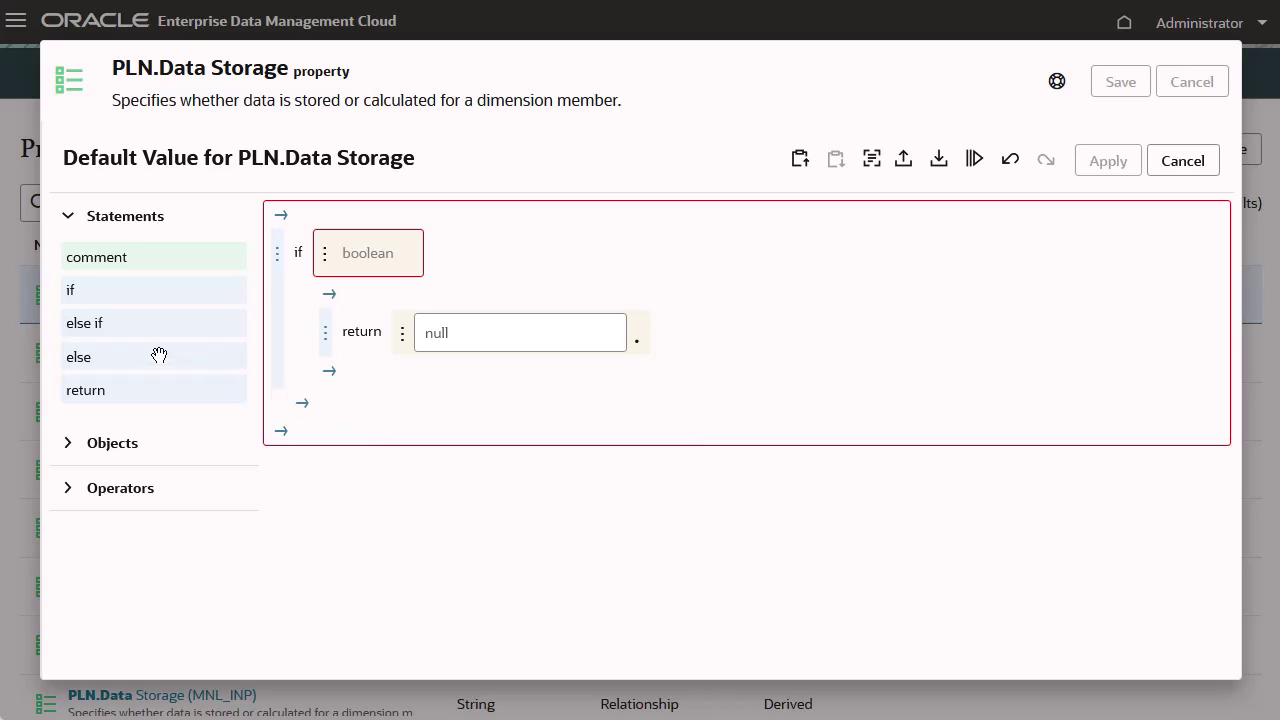
- Drag an else branch below the if block and place a return statement inside it
drag(222, 363, 371, 409)
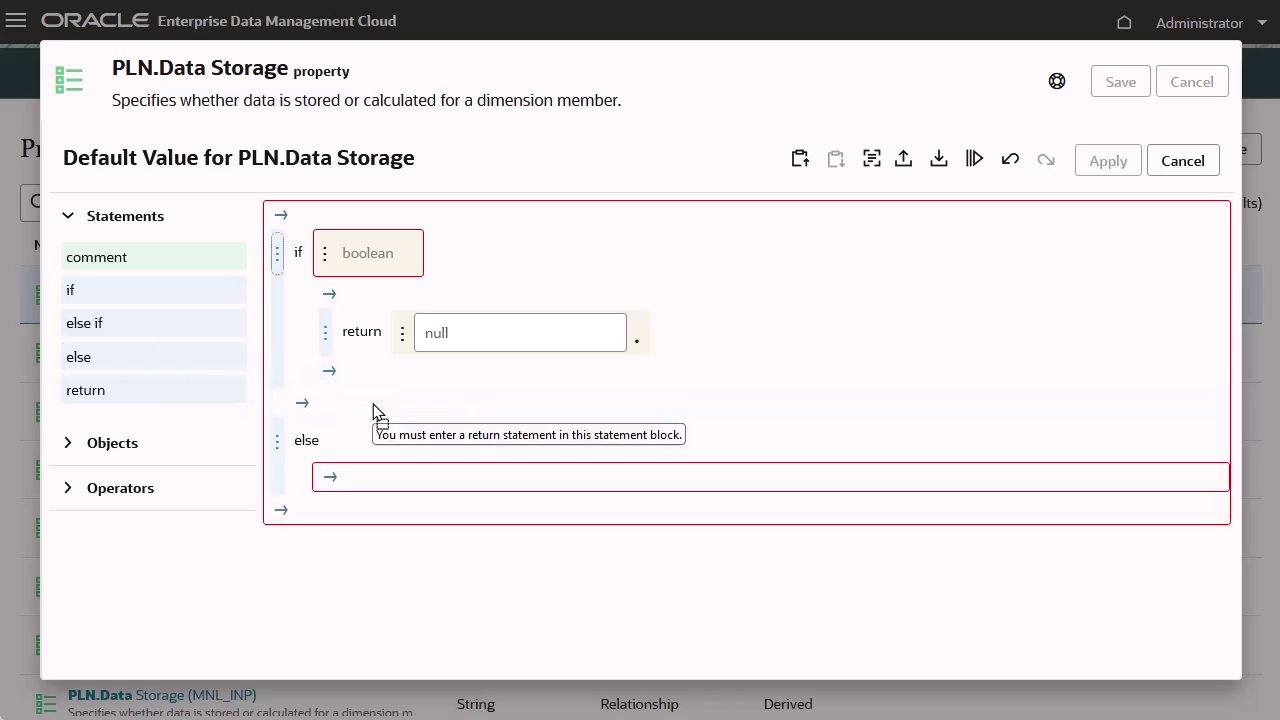
drag(173, 389, 446, 479)
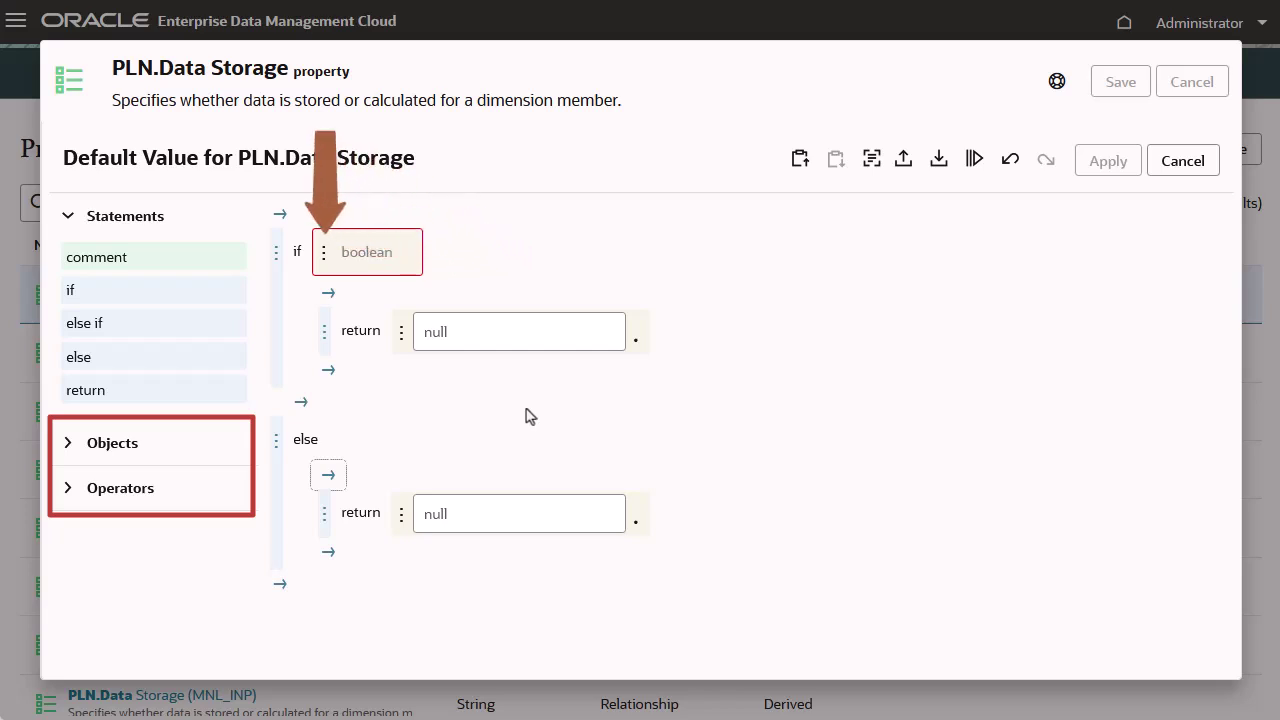
- Split the if condition with AND, setting the first part to node.properties.CoreStats.Bottom Node
click(328, 266)
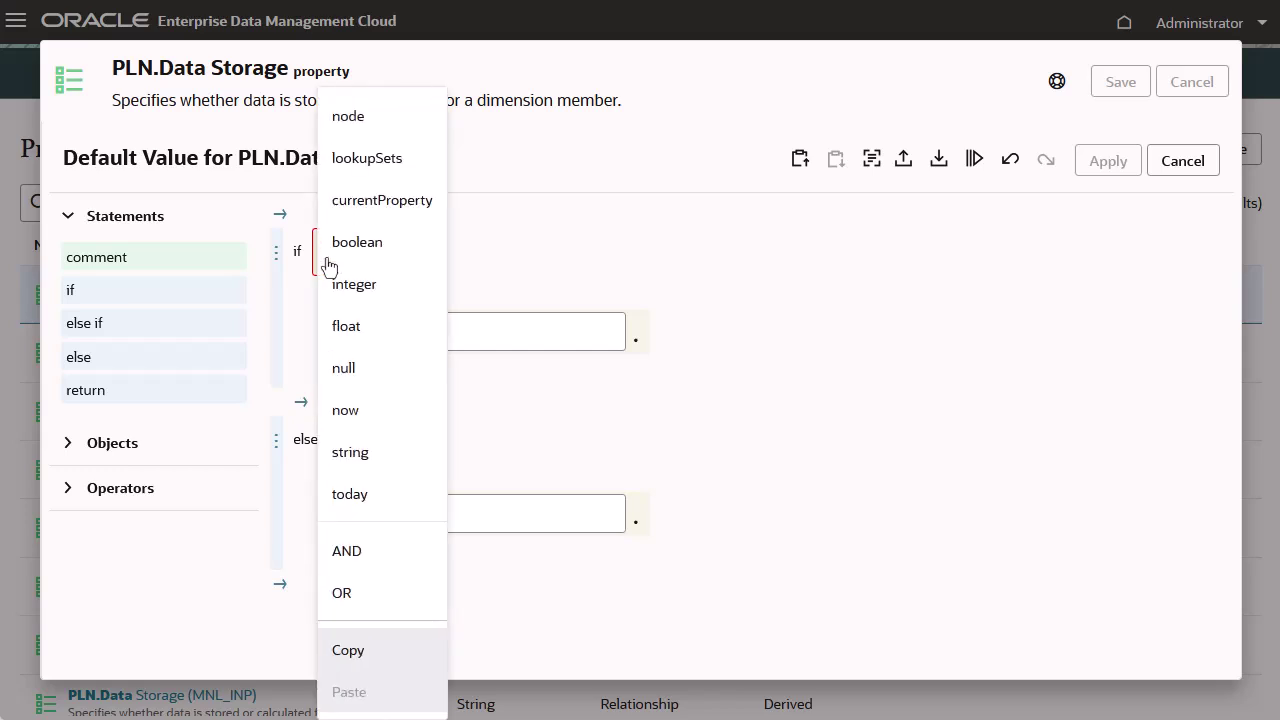
click(371, 563)
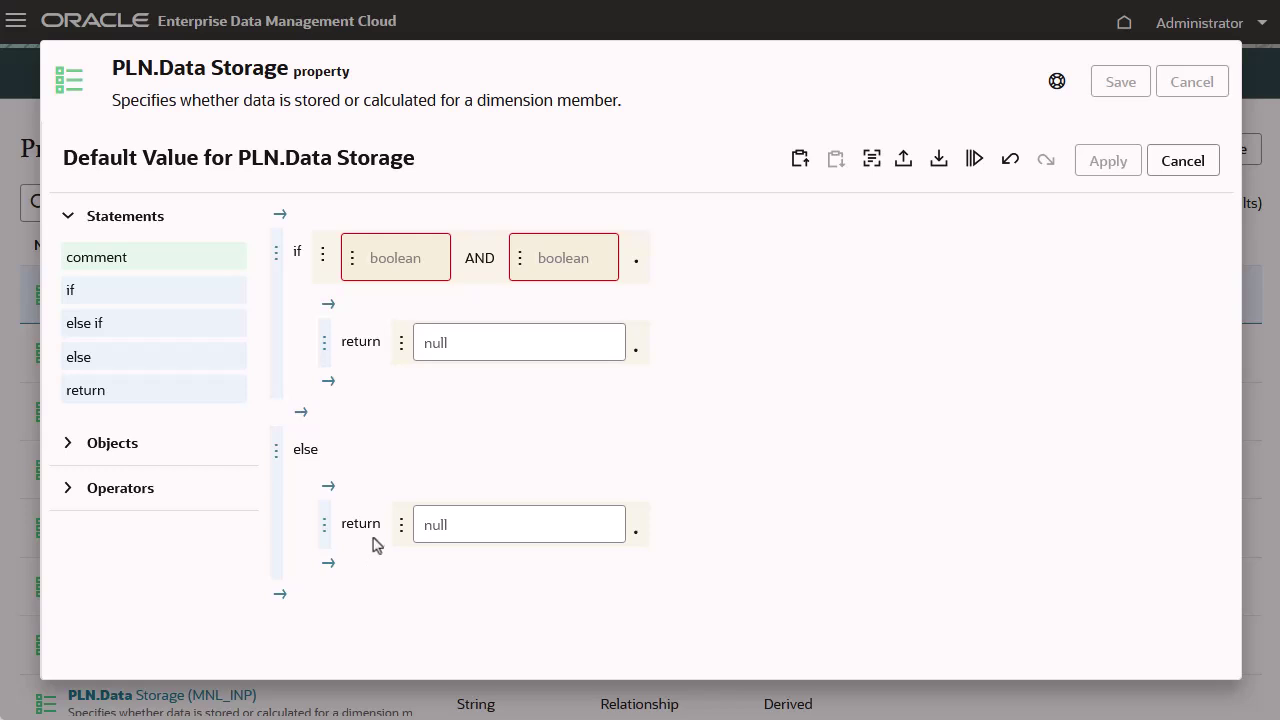
click(349, 261)
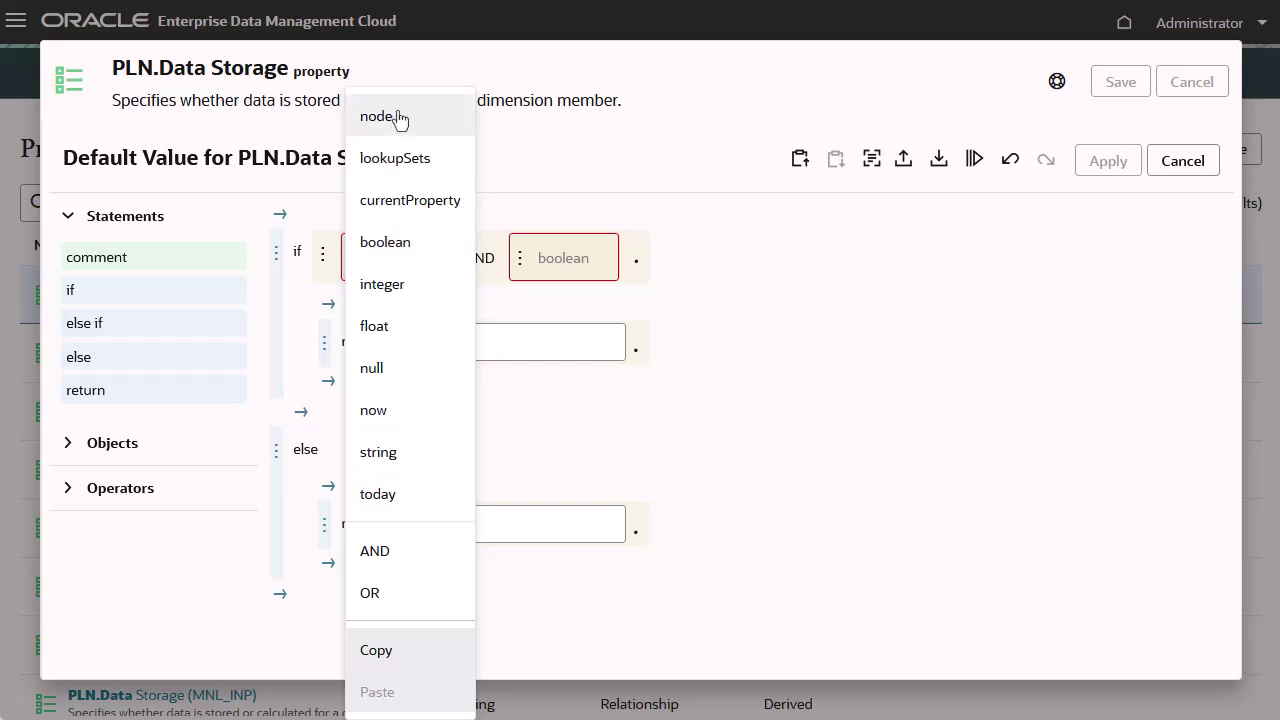
click(398, 117)
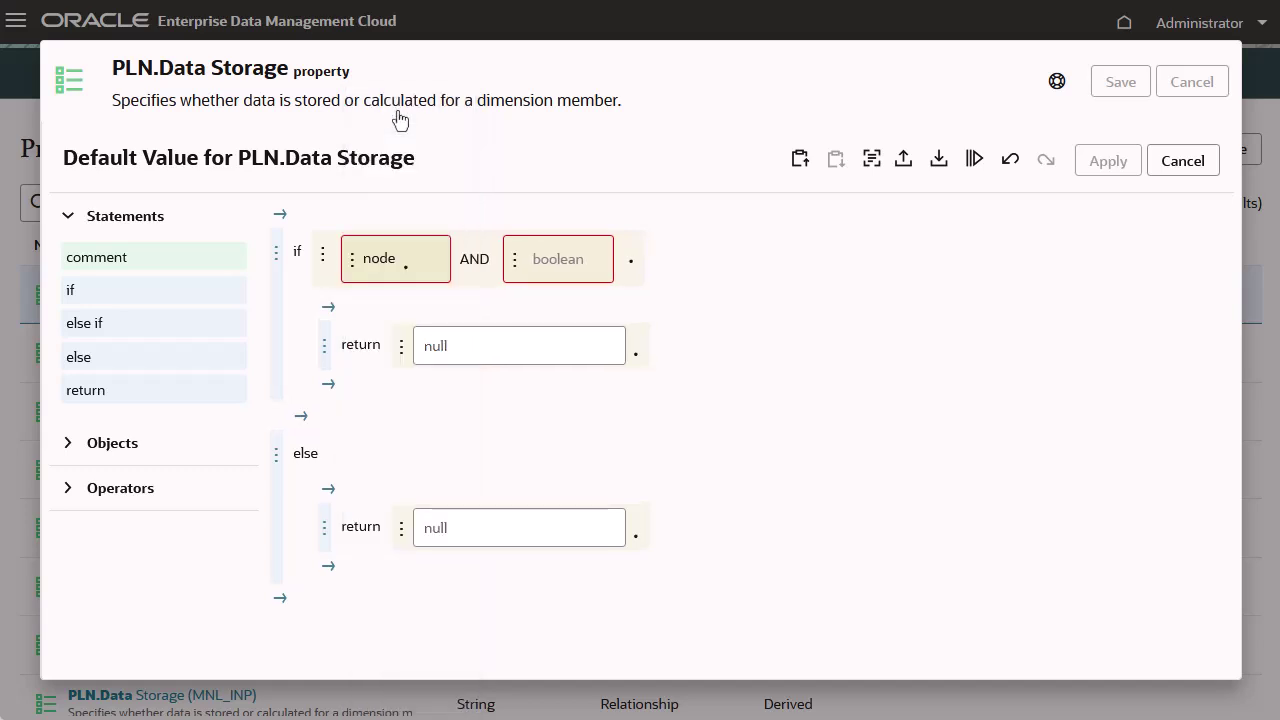
click(411, 275)
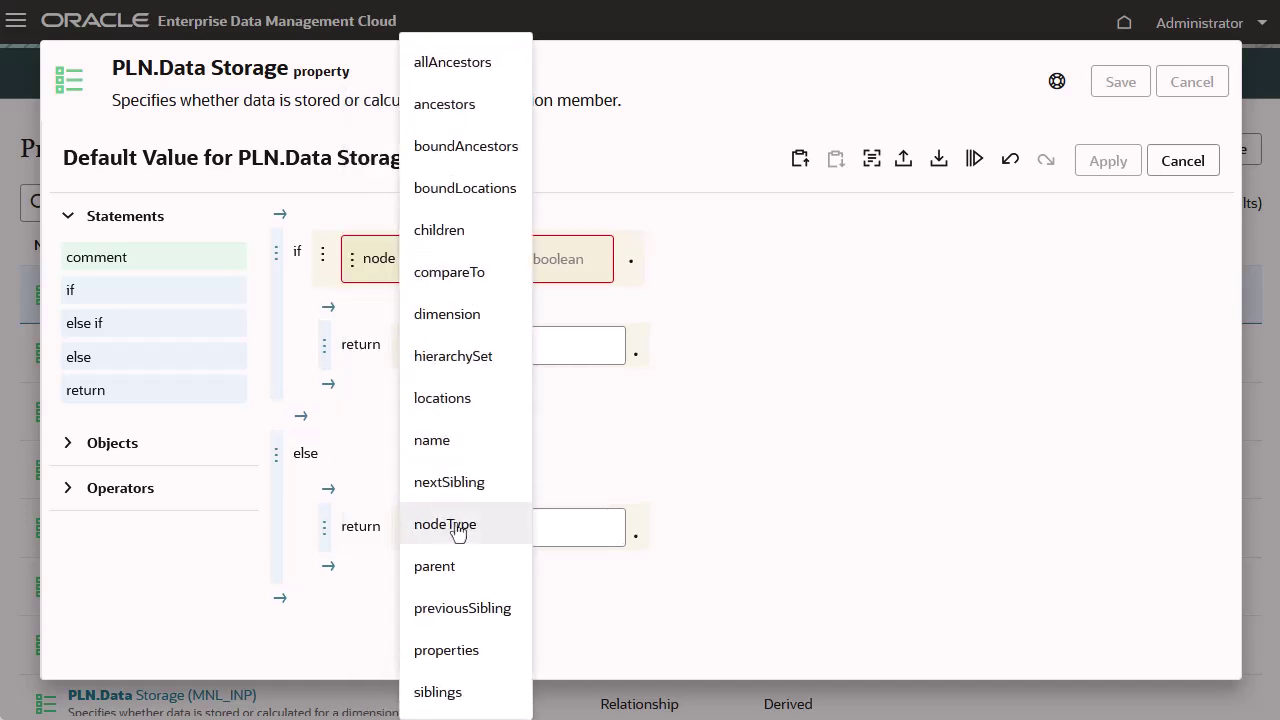
click(470, 652)
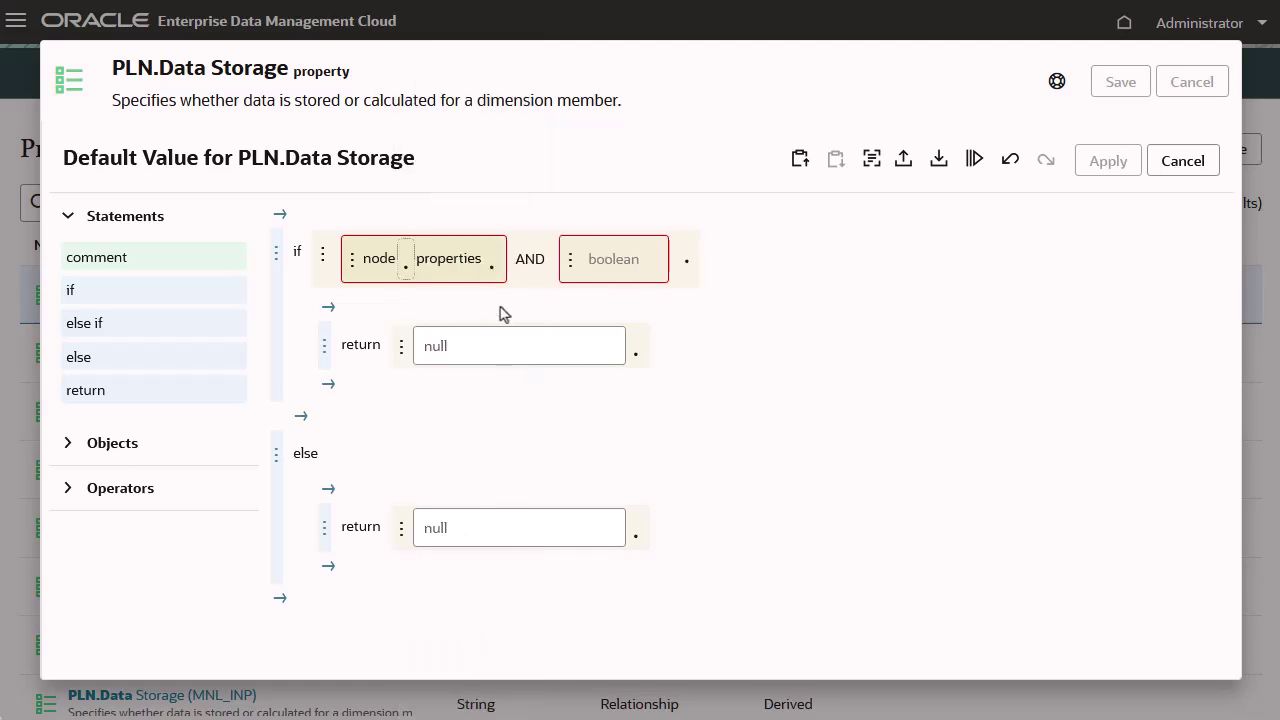
click(491, 270)
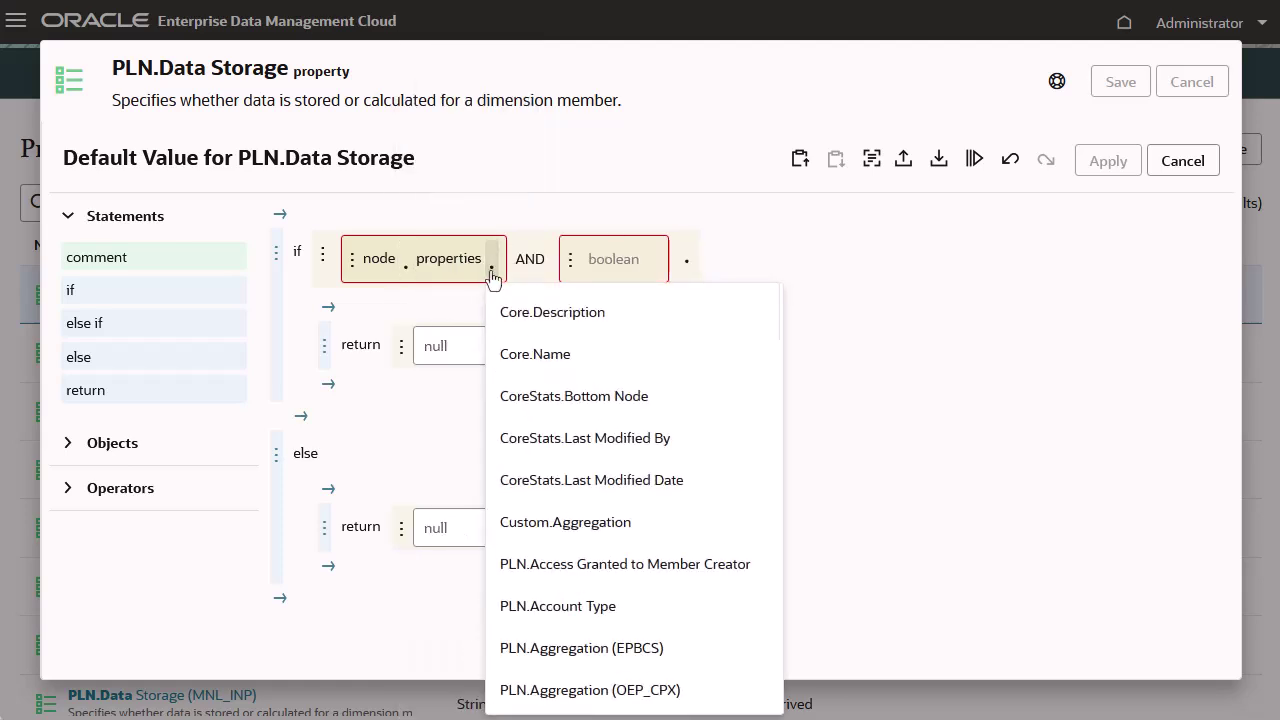
click(537, 398)
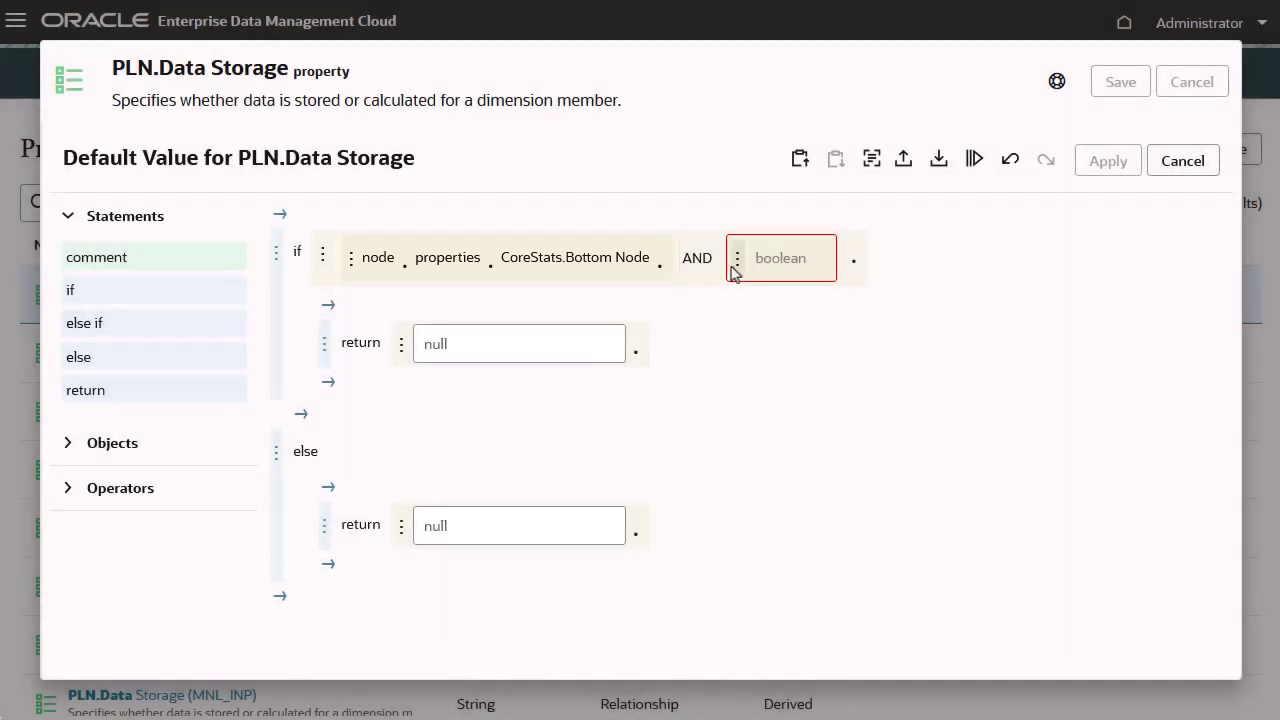
- Set the second condition part to node.properties.PLN.Formula.isEmpty
click(736, 258)
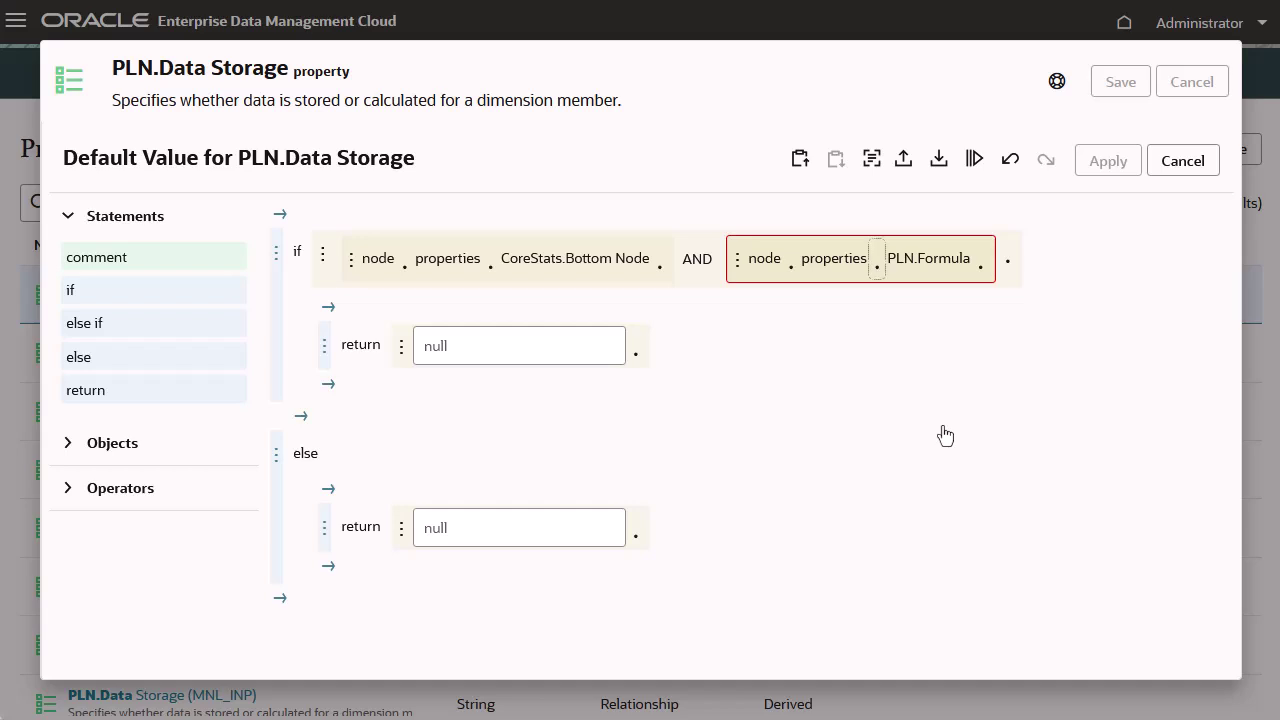
click(981, 262)
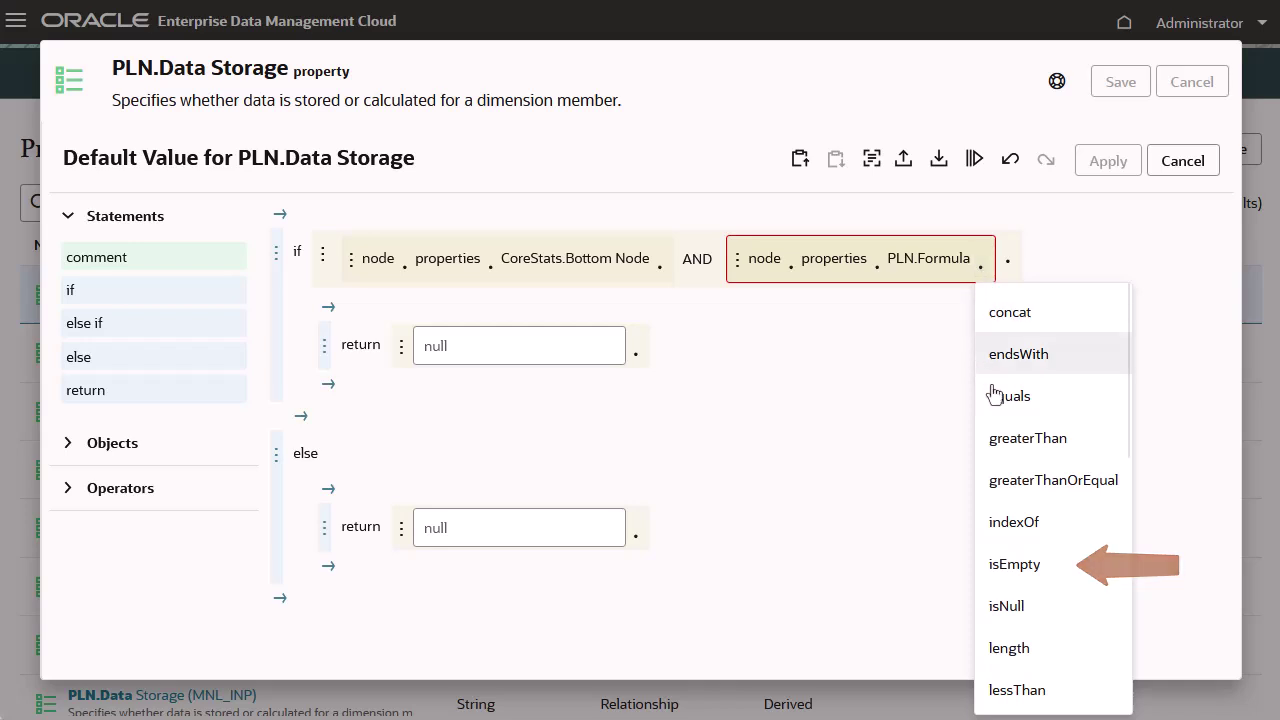
click(1025, 566)
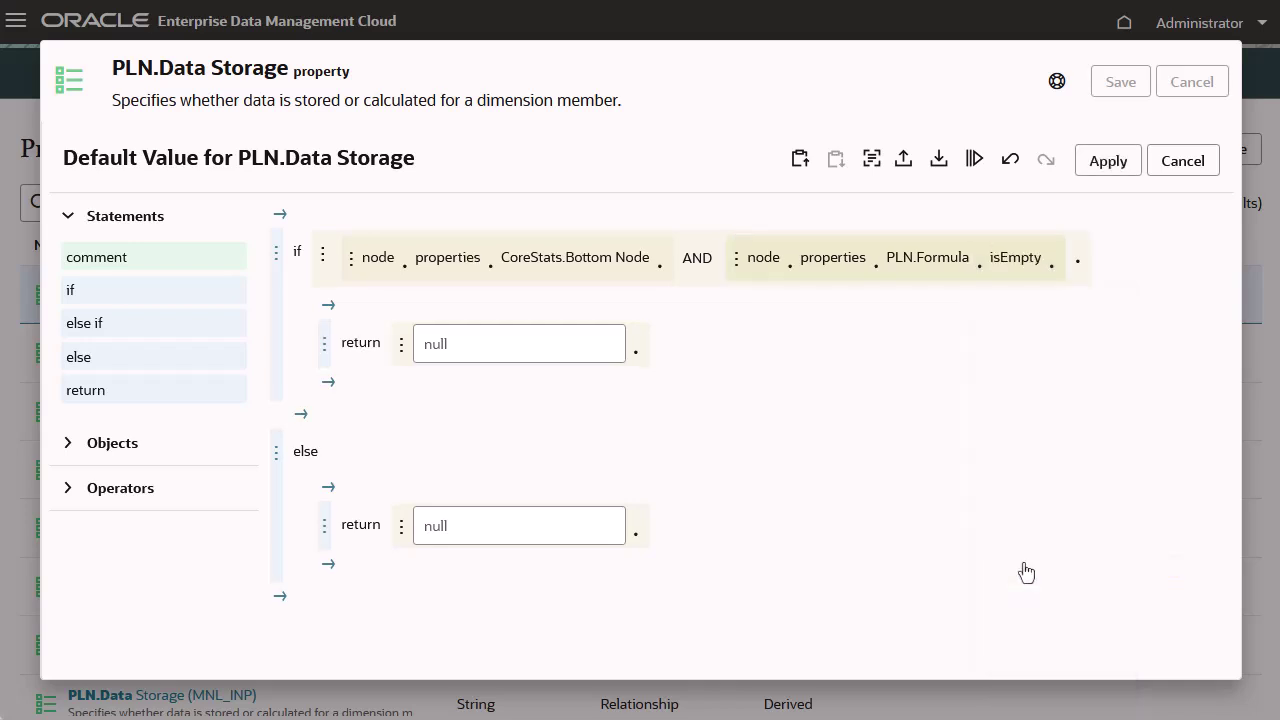
- Set the if branch to return Store and the else branch to return Dynamic Calc
click(540, 345)
text(Store)
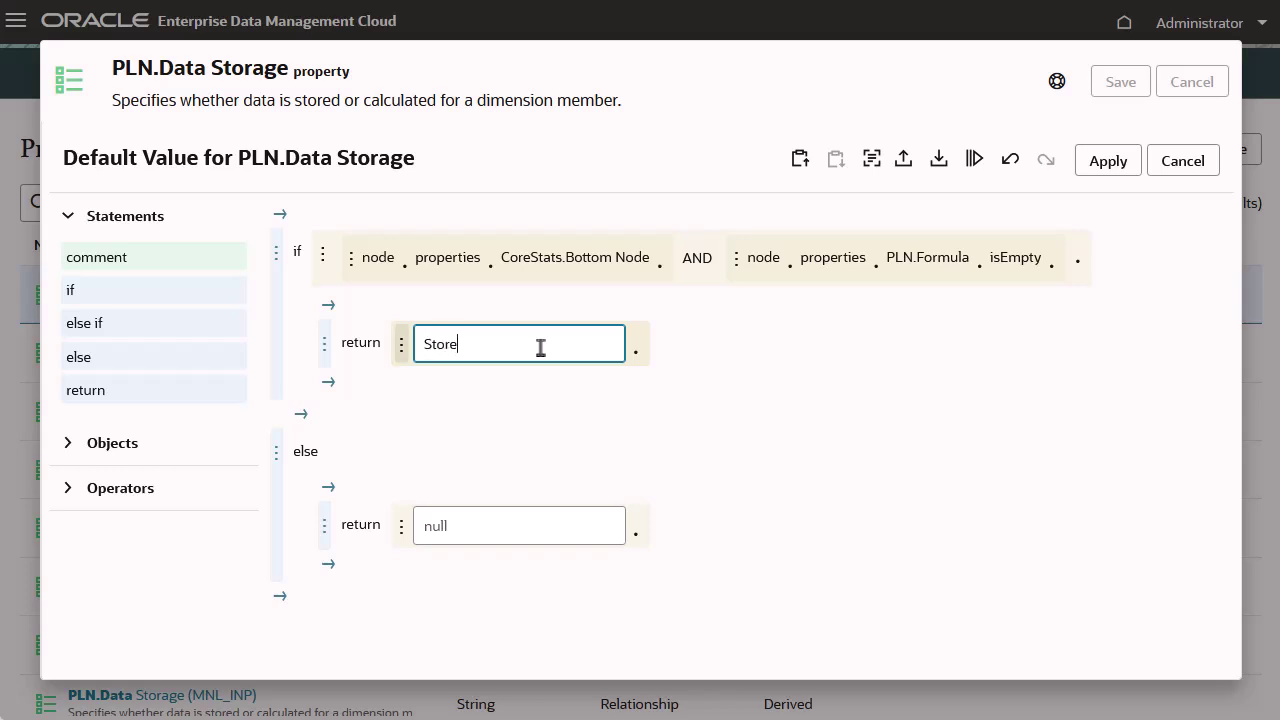
click(545, 523)
text(Dynamic Calc)
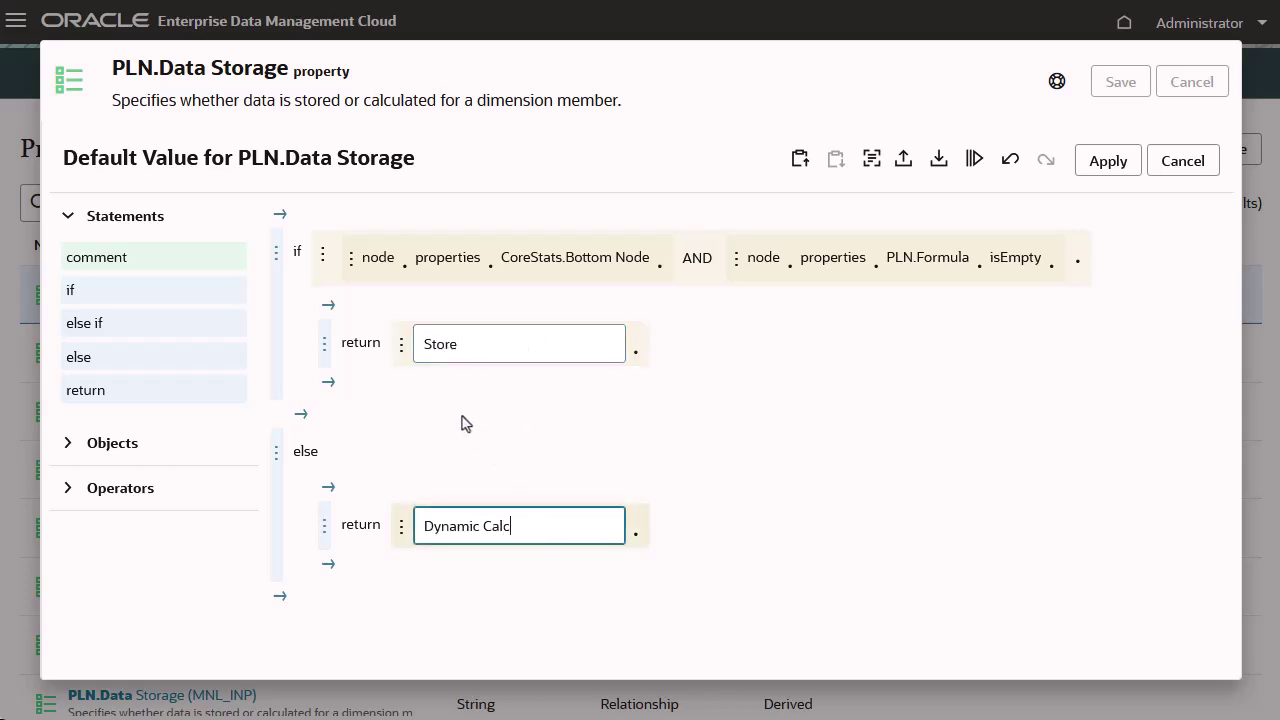
- Add a top comment: If Bottom Node and no Formula, then "Store", else "Dynamic Calc"
click(280, 214)
click(307, 257)
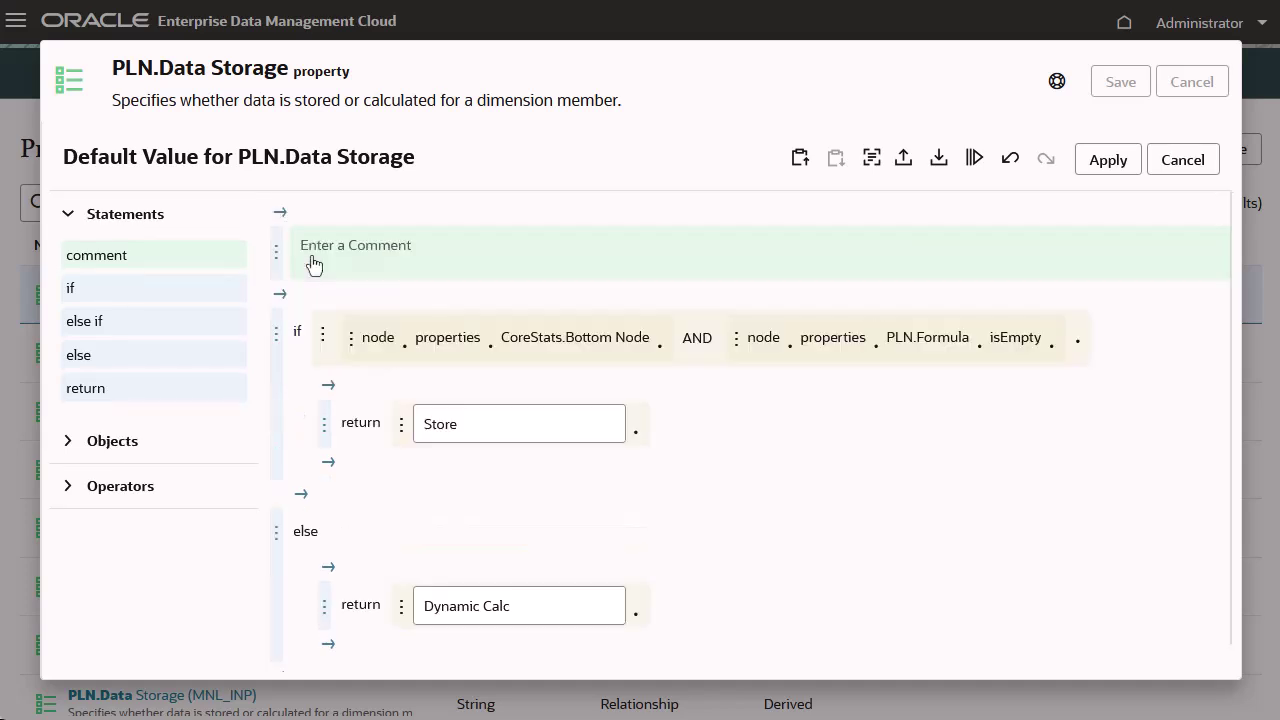
text(If Bottom Node and no Formula, then "Store", else "Dynamic Calc".)
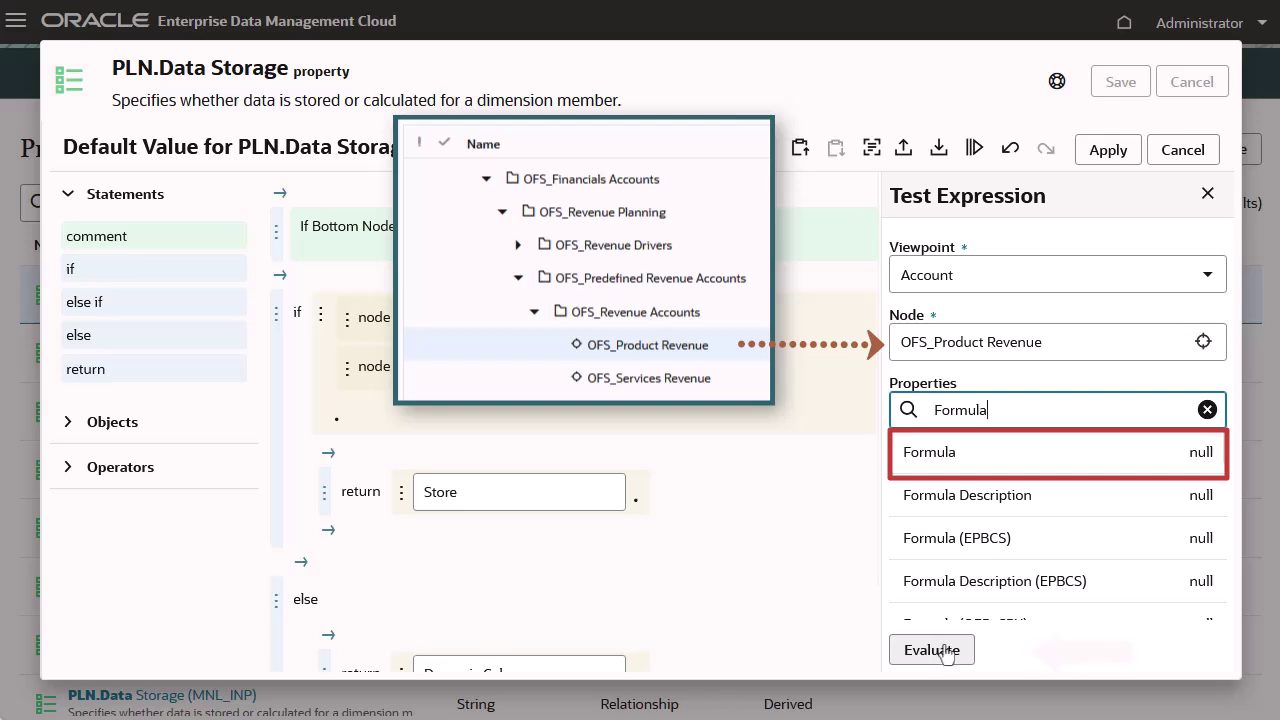
- Evaluate the expression for OFS_Product Revenue, Quick Ratio and OFS_Total Assets
click(945, 649)
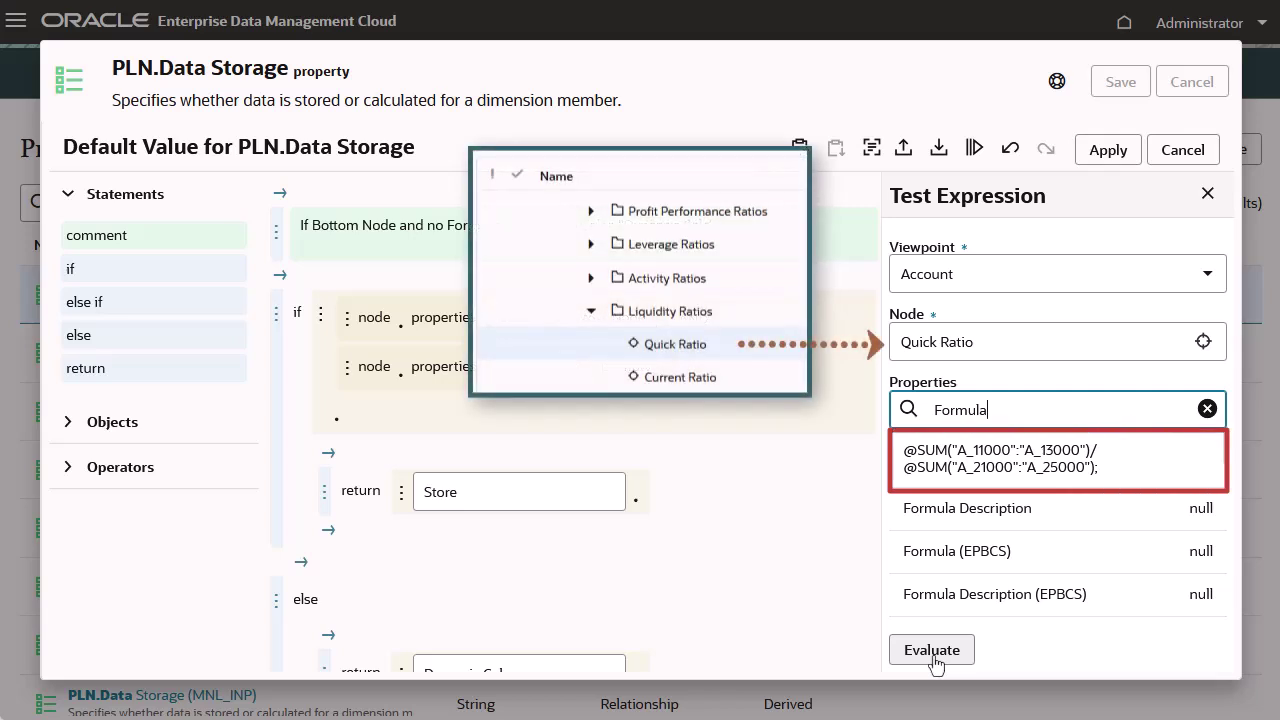
click(936, 660)
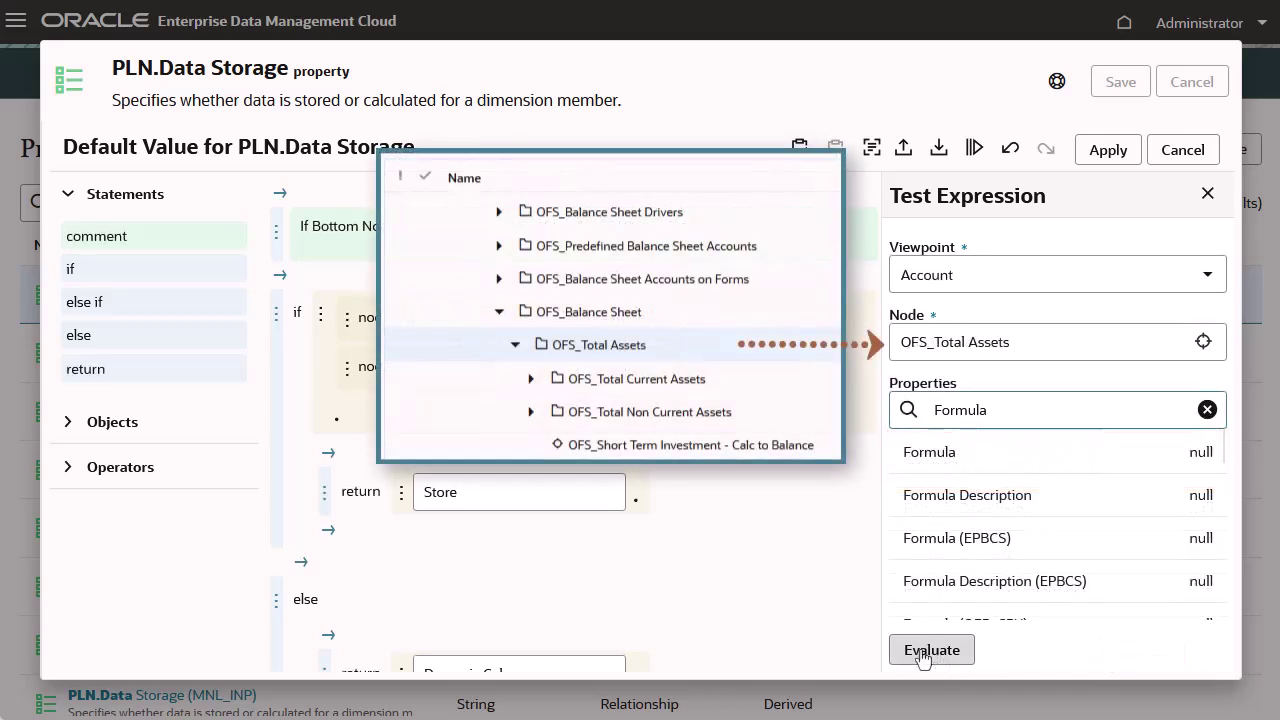
click(922, 652)
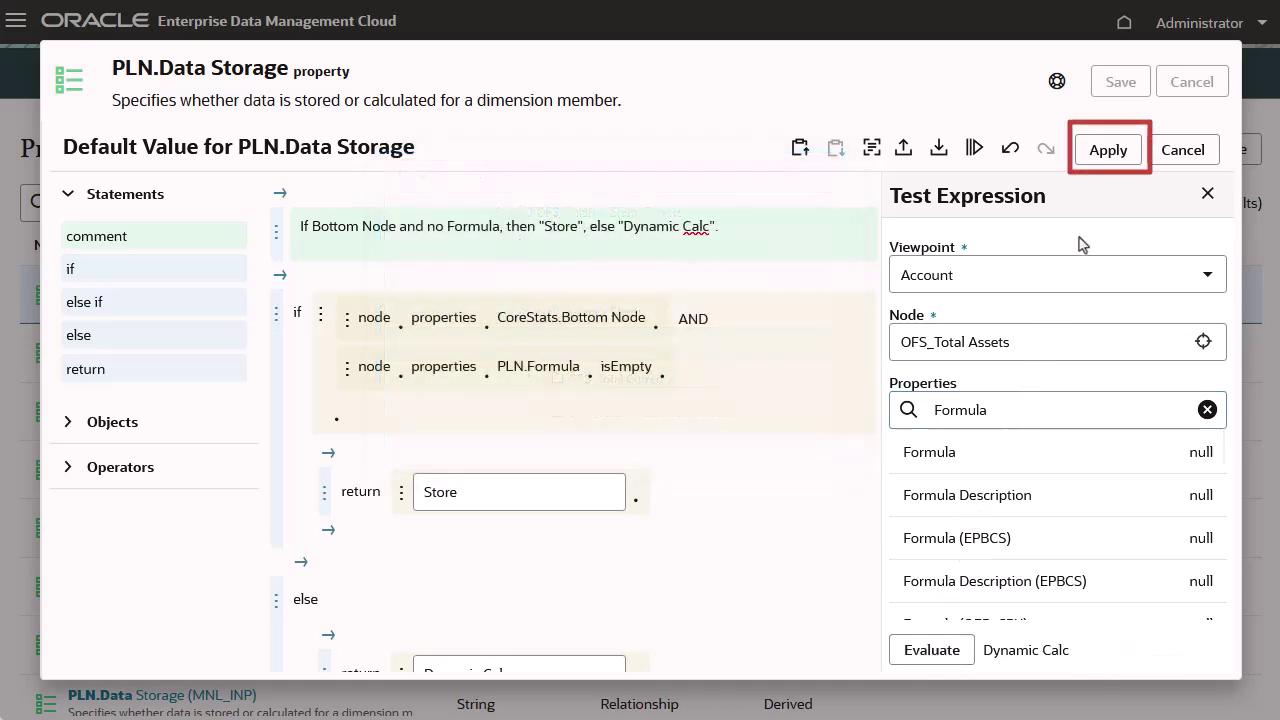
- Apply the expression as PLN.Data Storage's derived default value
click(1108, 155)
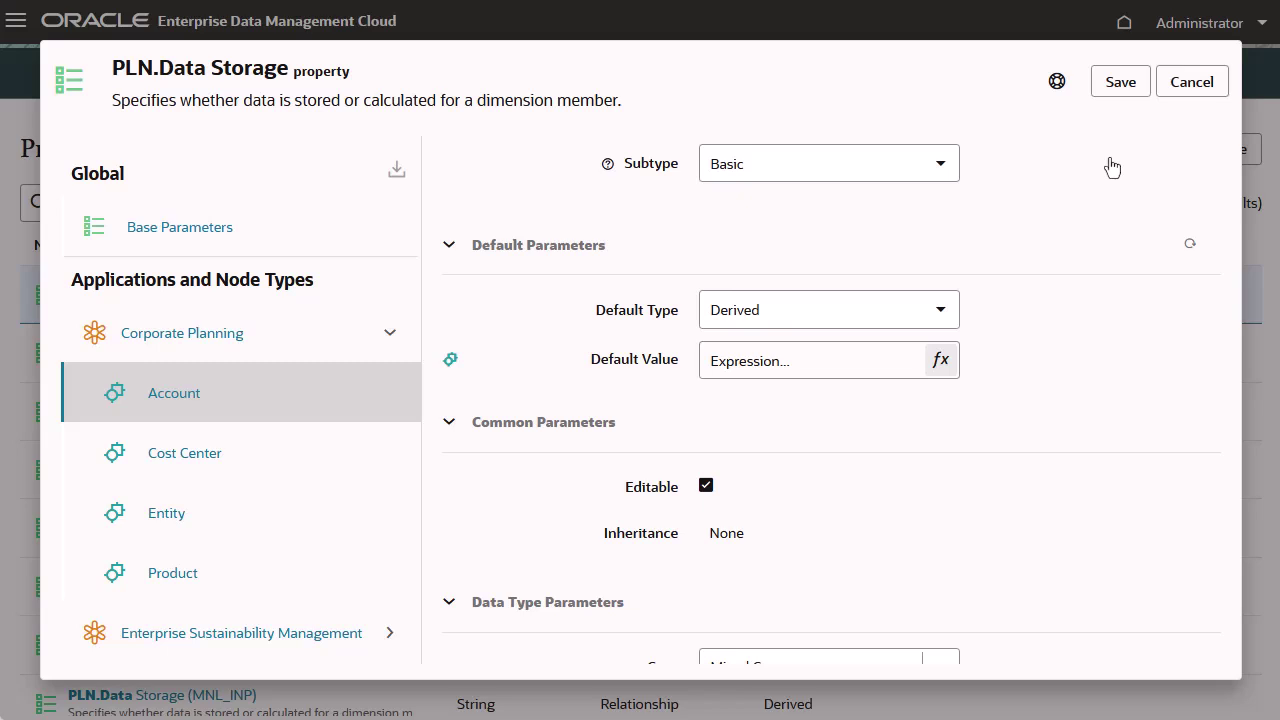